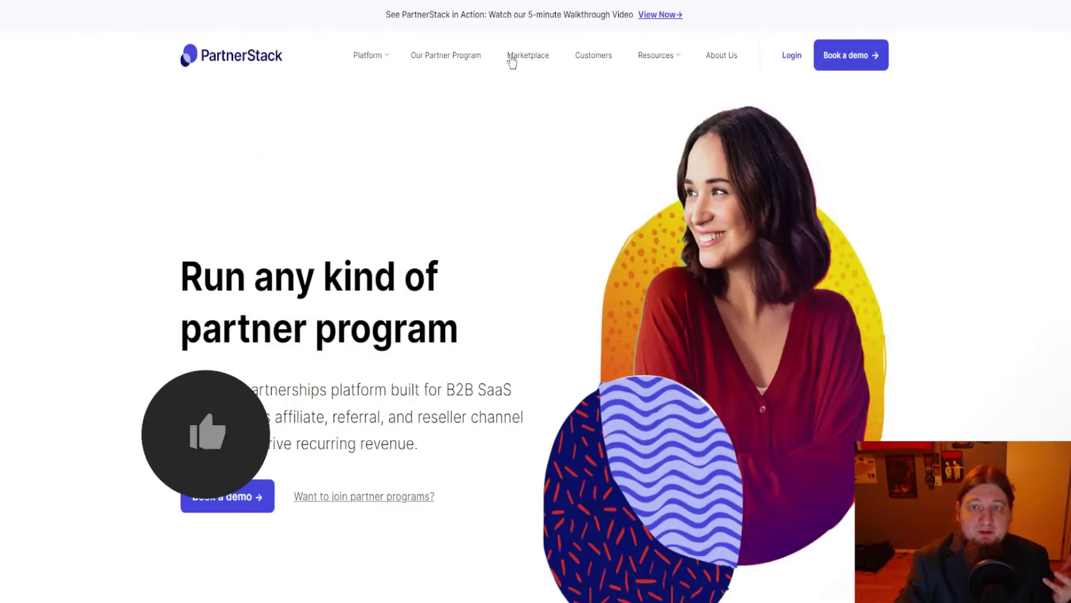
Open the PartnerStack Marketplace and scroll the program listings to Sendinblue
{"action": "left_click", "coordinate": [546, 58]}
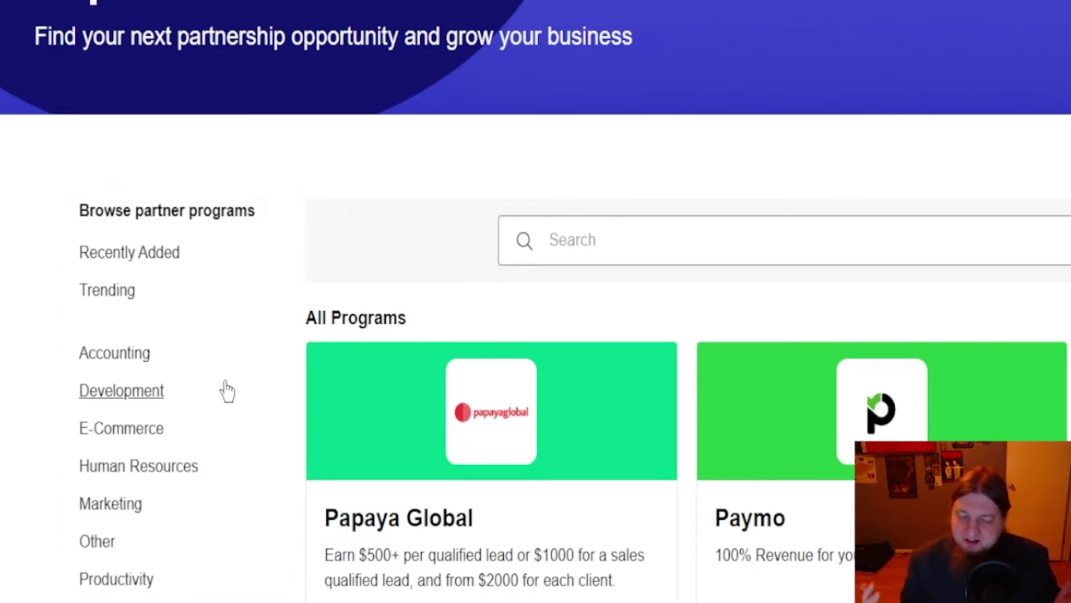
{"action": "scroll", "coordinate": [227, 390], "scroll_direction": "down", "scroll_amount": 6}
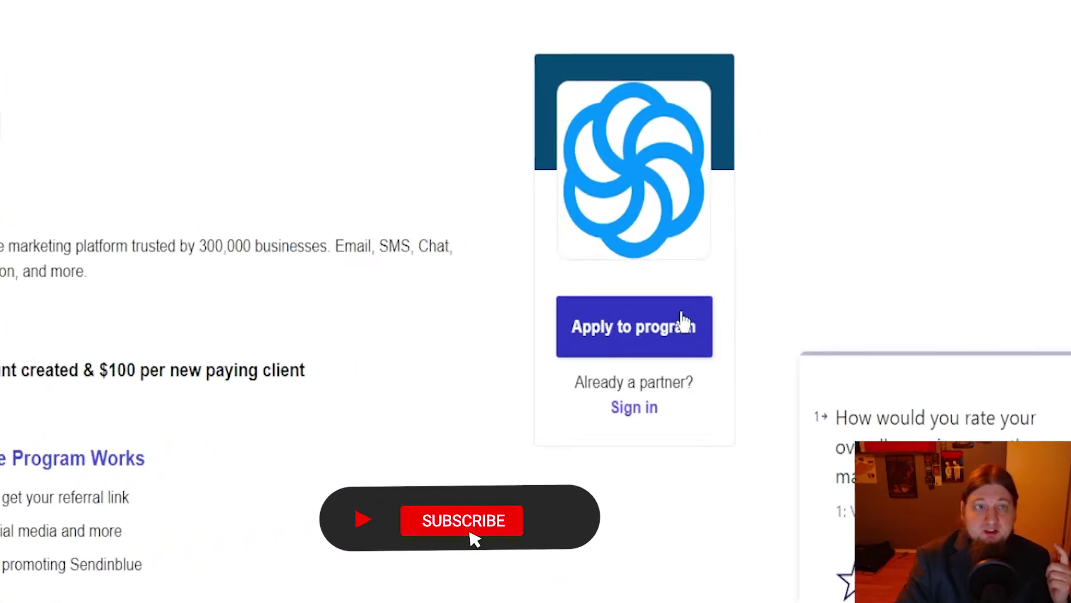
Apply to the Sendinblue affiliate program and review the application form
{"action": "left_click", "coordinate": [685, 322]}
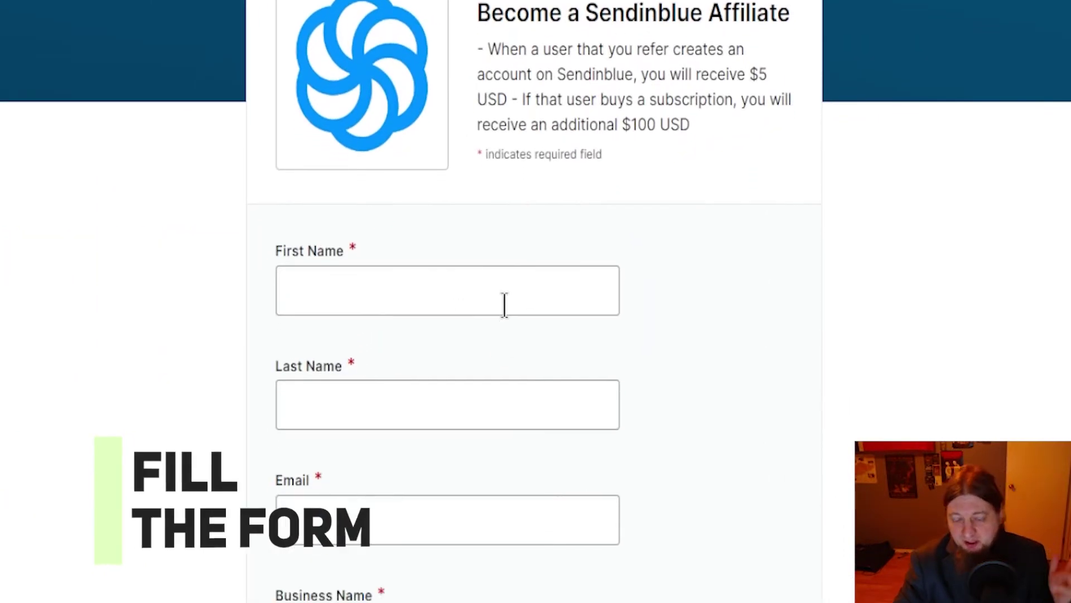
{"action": "scroll", "coordinate": [505, 301], "scroll_direction": "down", "scroll_amount": 5}
{"action": "scroll", "coordinate": [508, 290], "scroll_direction": "up", "scroll_amount": 4}
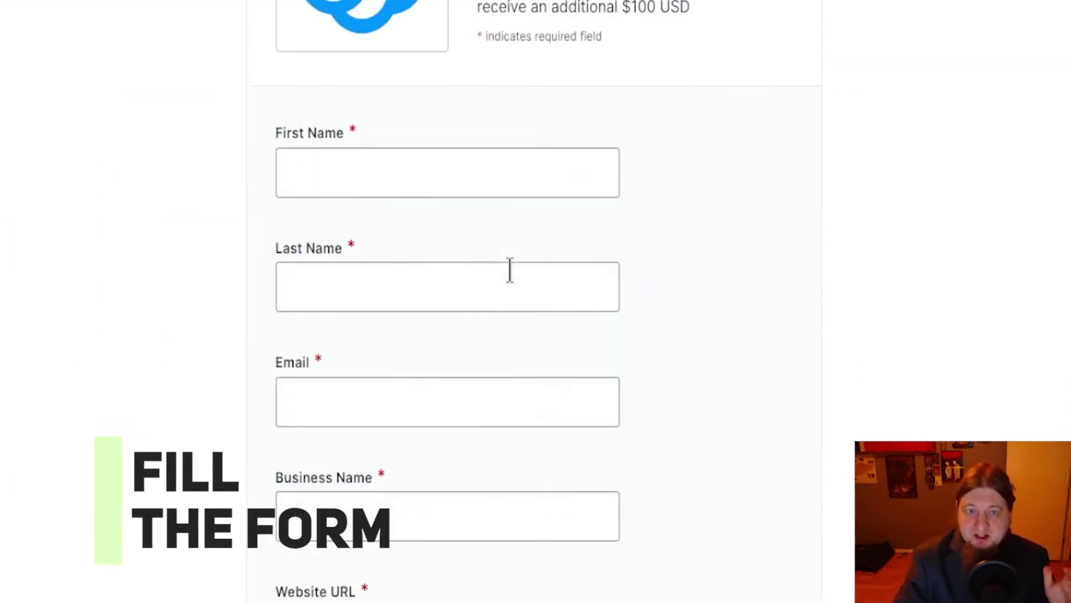
Fill the First Name and e-mail fields from the browser's saved autofill details
{"action": "left_click", "coordinate": [387, 167]}
{"action": "left_click", "coordinate": [346, 256]}
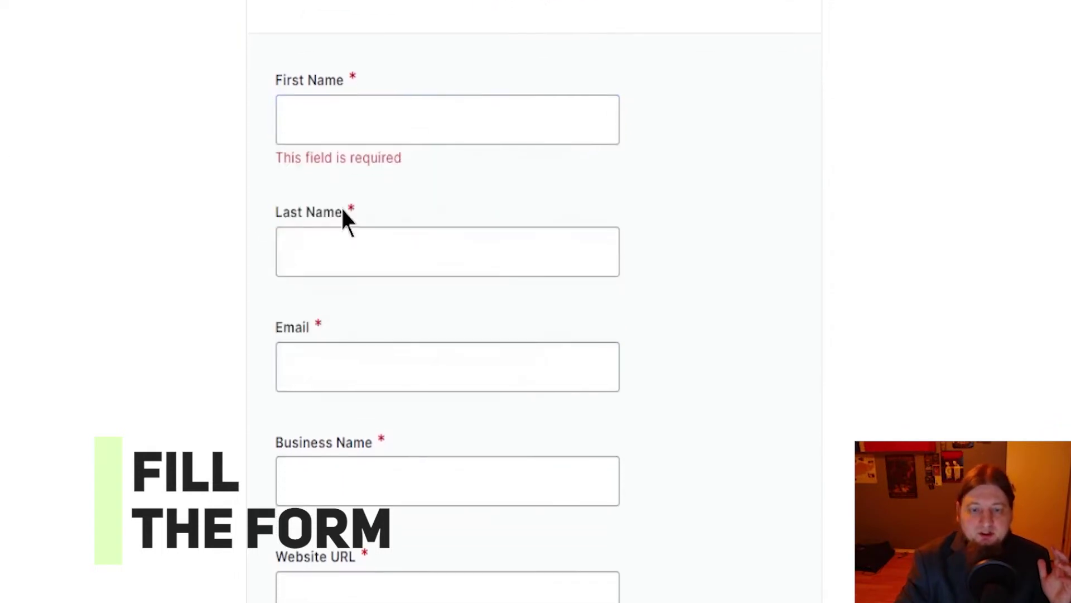
{"action": "left_click", "coordinate": [320, 123]}
{"action": "left_click", "coordinate": [357, 139]}
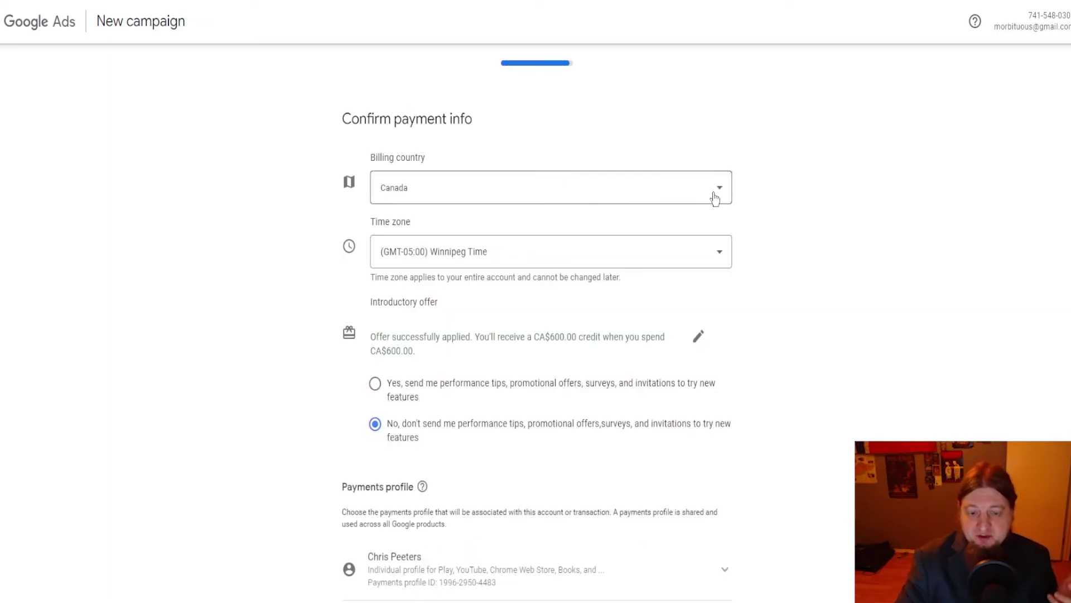
Scroll through the Google Ads Confirm payment info section and back up
{"action": "scroll", "coordinate": [713, 196], "scroll_direction": "down", "scroll_amount": 4}
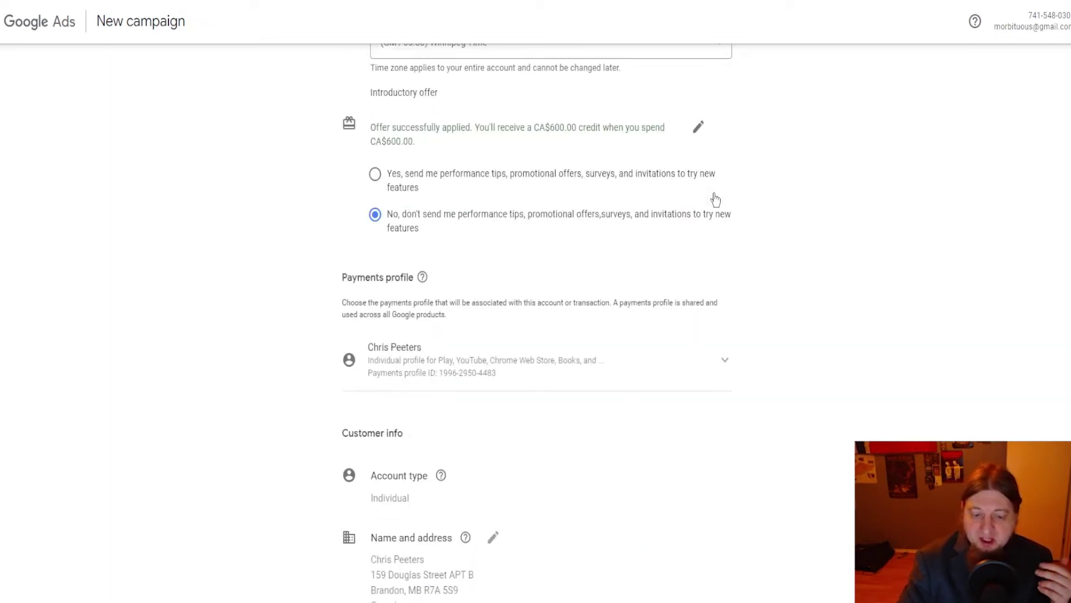
{"action": "scroll", "coordinate": [715, 199], "scroll_direction": "down", "scroll_amount": 9}
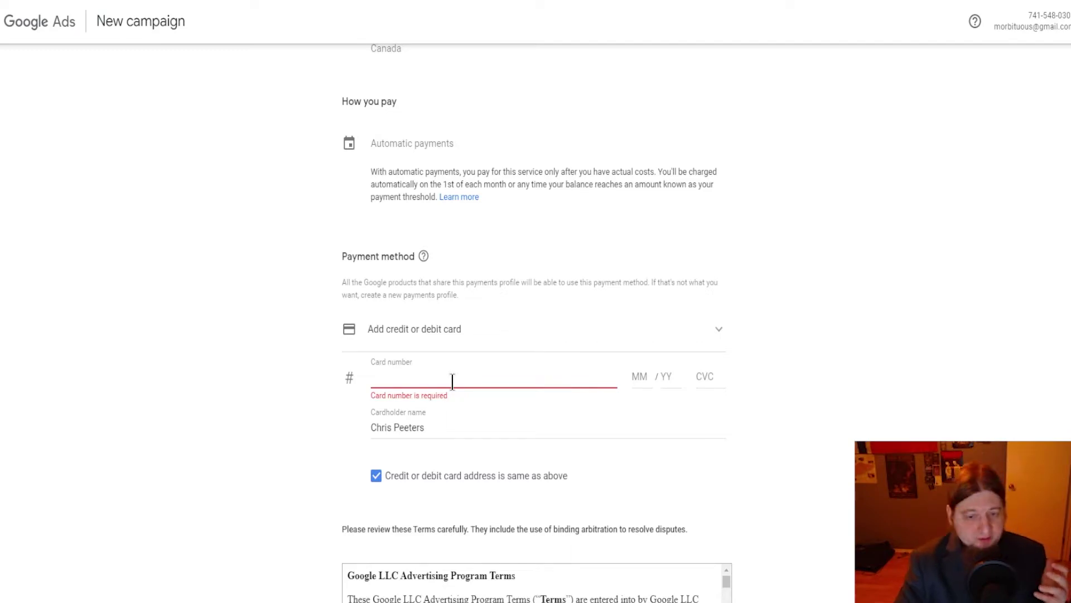
{"action": "scroll", "coordinate": [456, 375], "scroll_direction": "down", "scroll_amount": 4}
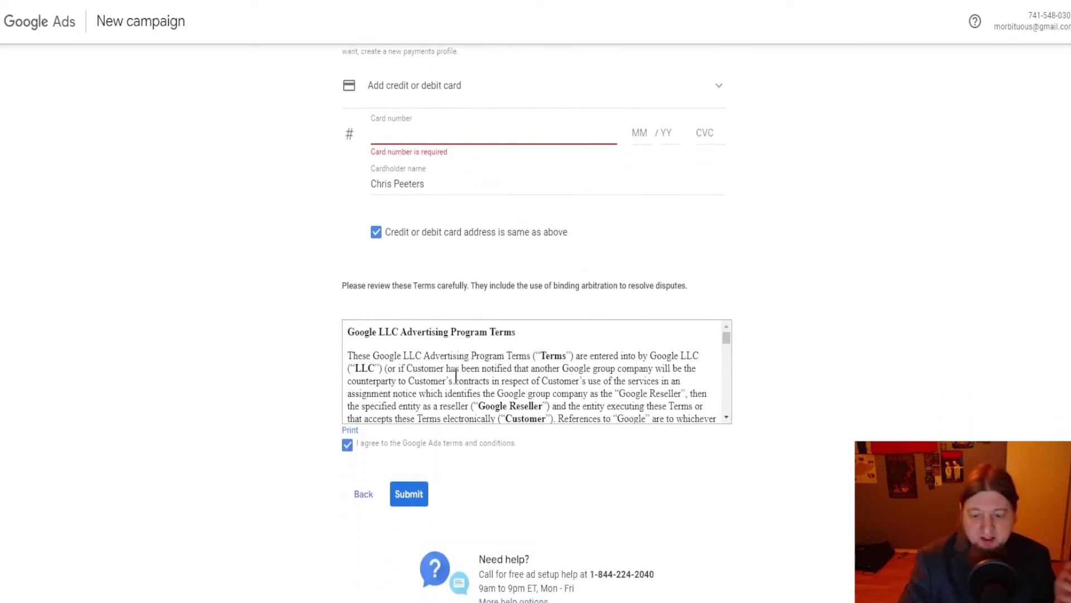
{"action": "scroll", "coordinate": [456, 375], "scroll_direction": "up", "scroll_amount": 2}
{"action": "scroll", "coordinate": [503, 208], "scroll_direction": "up", "scroll_amount": 10}
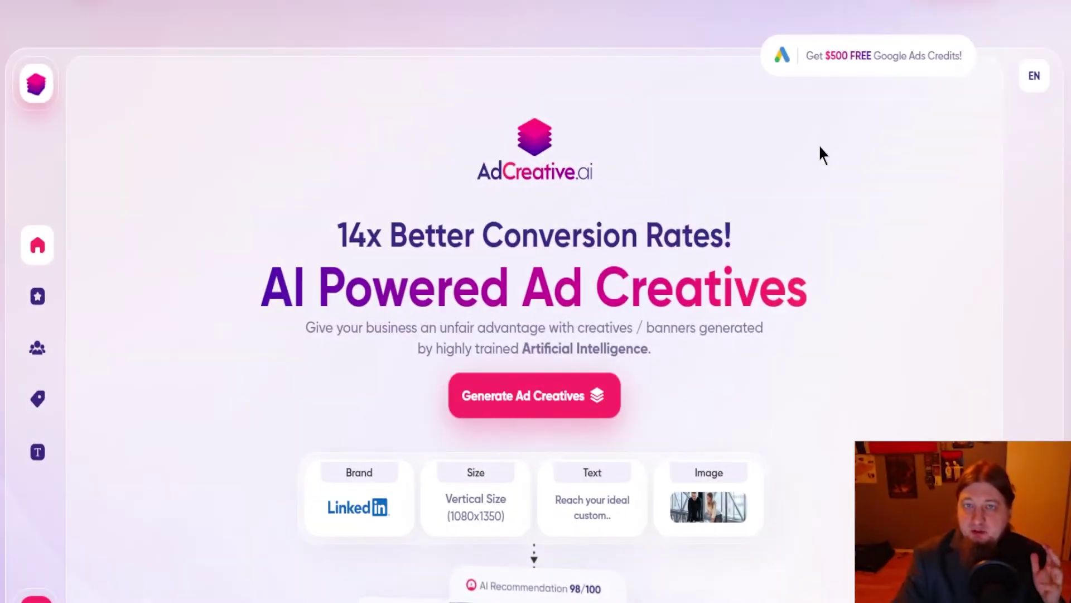
Scroll the AdCreative.ai homepage hero showing AI-powered ad creatives and the $500 credits offer
{"action": "scroll", "coordinate": [695, 206], "scroll_direction": "down", "scroll_amount": 6}
{"action": "scroll", "coordinate": [695, 206], "scroll_direction": "up", "scroll_amount": 2}
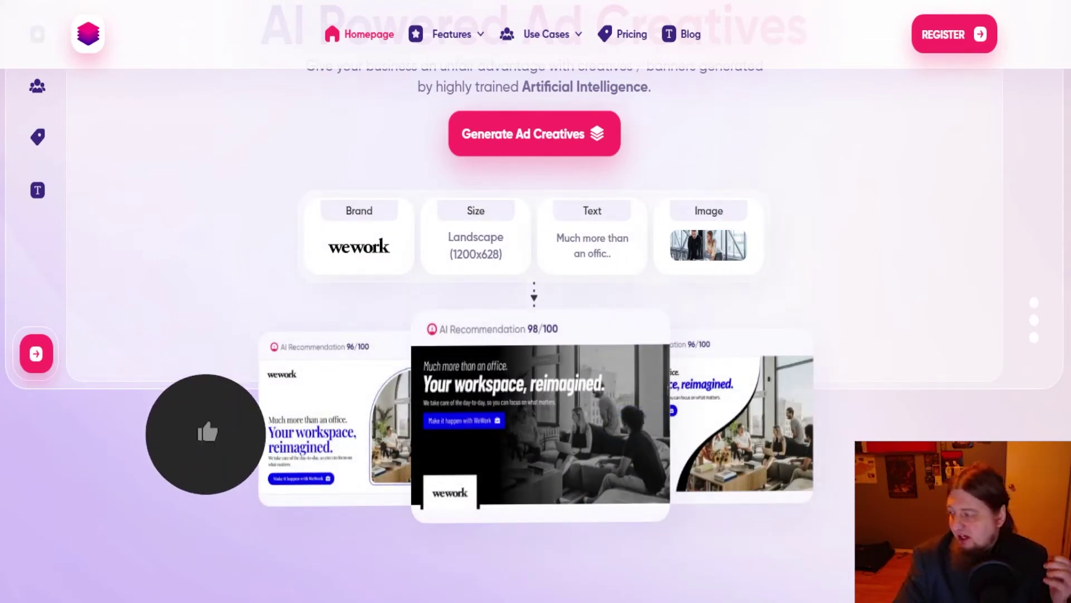
Check the Features menu, then scroll past Generate Creatives to 'Generate beautiful creatives that sell'
{"action": "scroll", "coordinate": [395, 163], "scroll_direction": "up", "scroll_amount": 5}
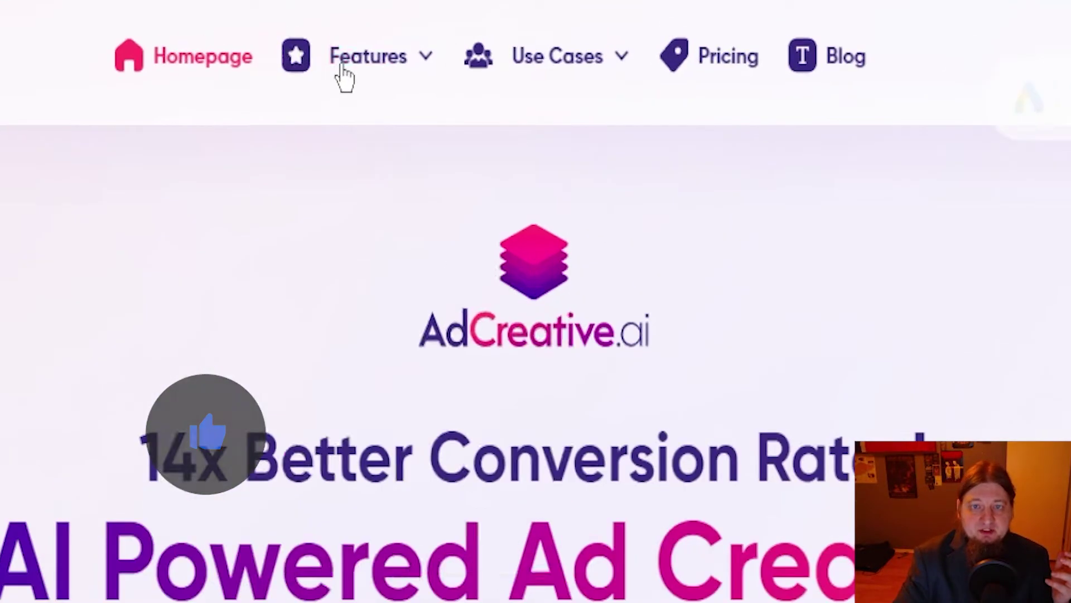
{"action": "mouse_move", "coordinate": [439, 45]}
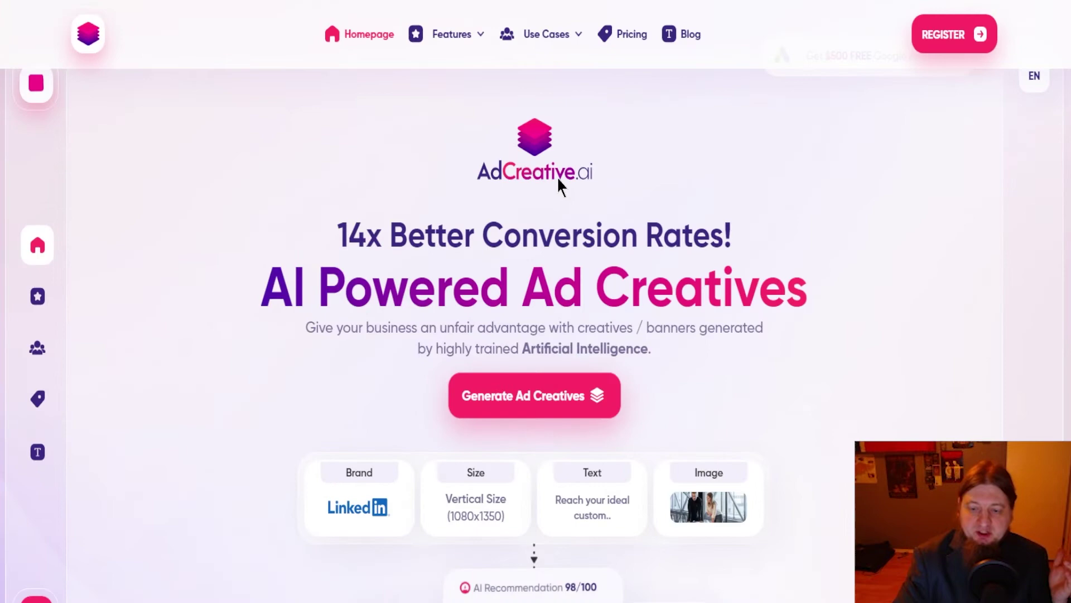
{"action": "scroll", "coordinate": [502, 380], "scroll_direction": "down", "scroll_amount": 10}
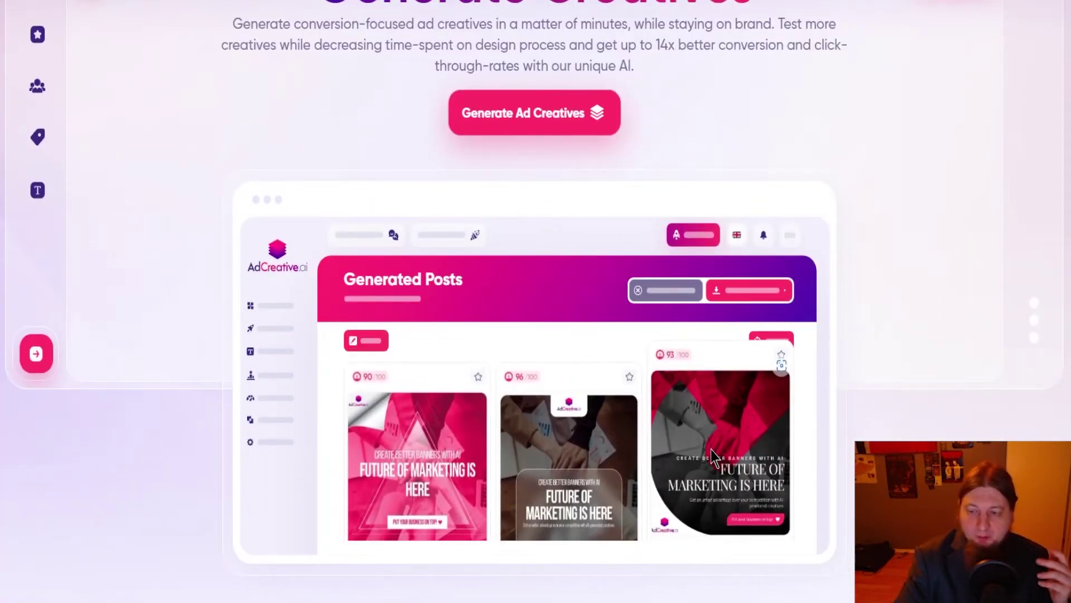
{"action": "scroll", "coordinate": [711, 449], "scroll_direction": "down", "scroll_amount": 5}
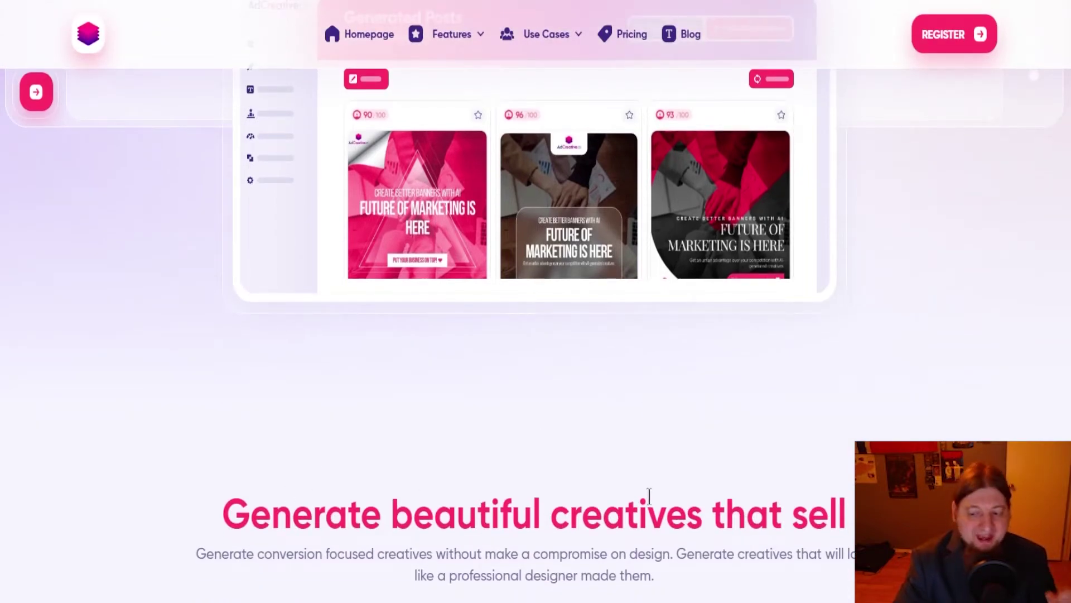
{"action": "scroll", "coordinate": [649, 491], "scroll_direction": "down", "scroll_amount": 5}
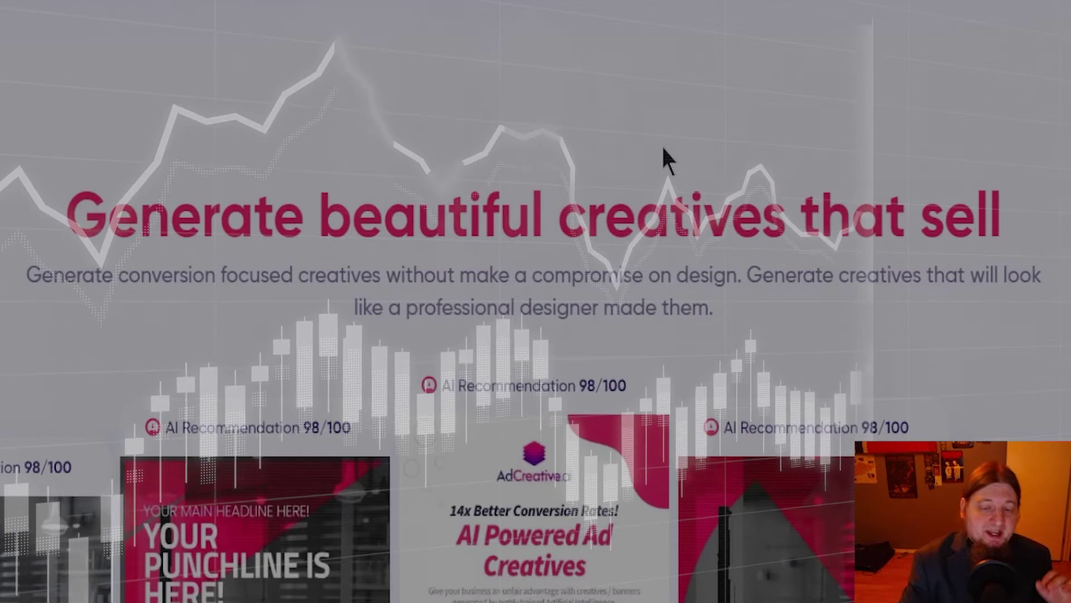
Scroll down through the Data-backed and Generate hundreds feature sections
{"action": "scroll", "coordinate": [662, 156], "scroll_direction": "down", "scroll_amount": 7}
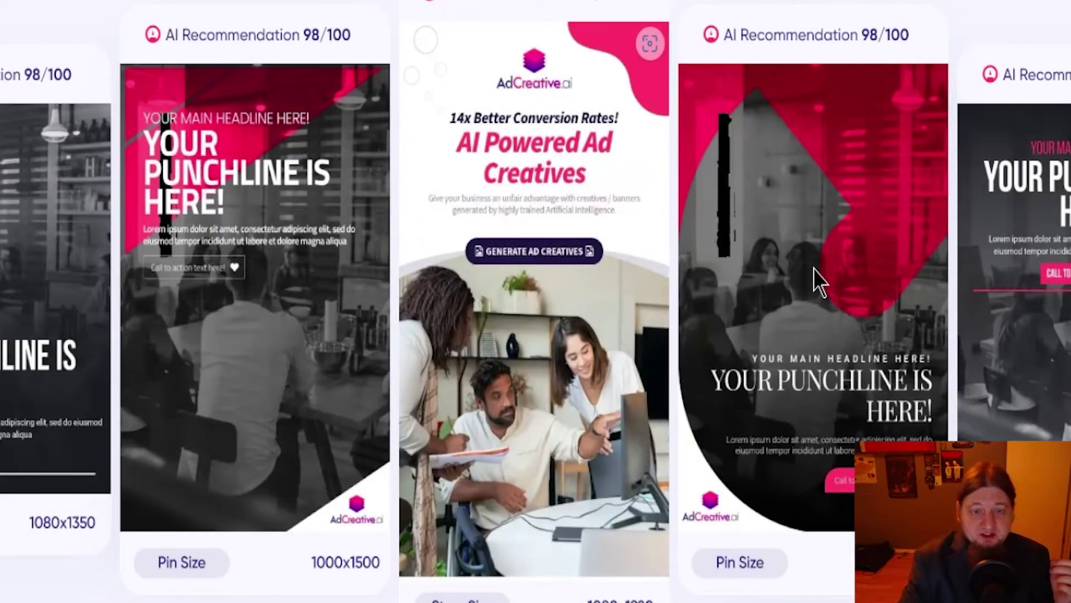
{"action": "scroll", "coordinate": [830, 278], "scroll_direction": "down", "scroll_amount": 3}
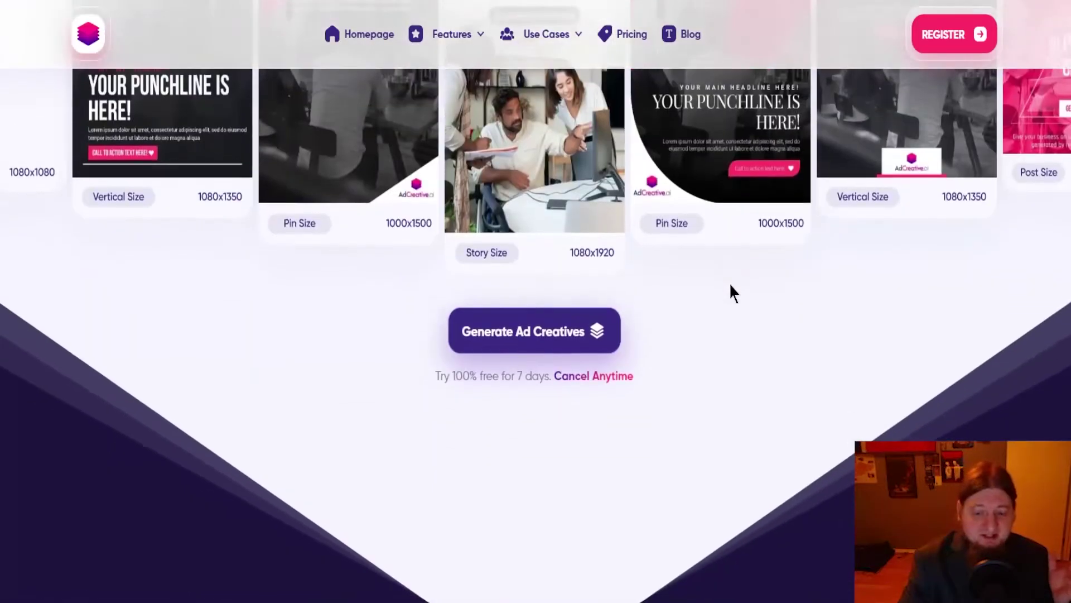
{"action": "scroll", "coordinate": [730, 287], "scroll_direction": "down", "scroll_amount": 4}
{"action": "scroll", "coordinate": [725, 291], "scroll_direction": "up", "scroll_amount": 4}
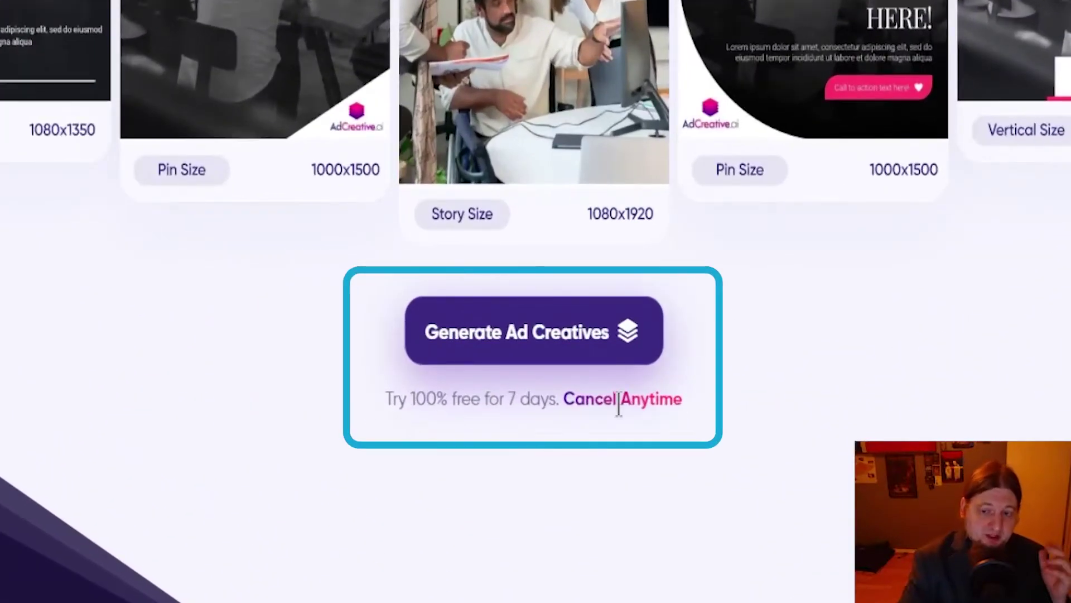
{"action": "scroll", "coordinate": [782, 363], "scroll_direction": "down", "scroll_amount": 5}
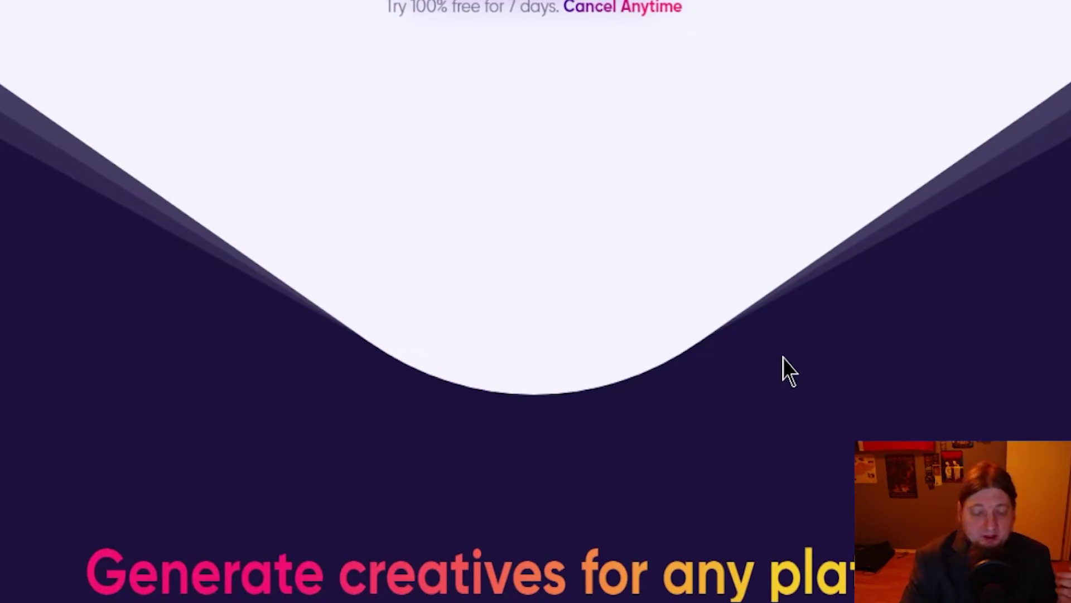
{"action": "scroll", "coordinate": [786, 363], "scroll_direction": "down", "scroll_amount": 5}
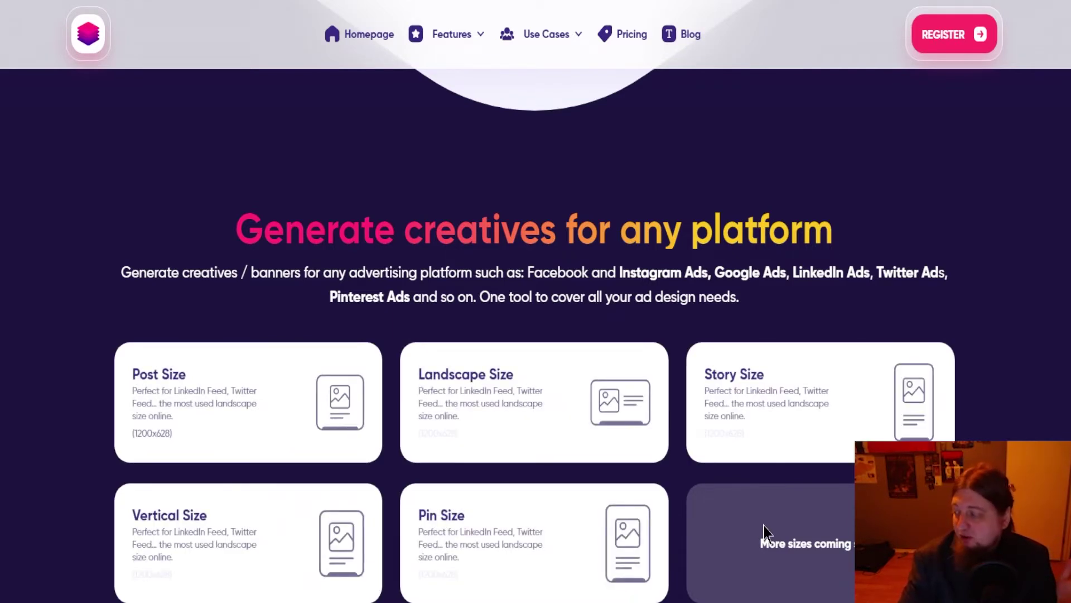
{"action": "scroll", "coordinate": [574, 344], "scroll_direction": "down", "scroll_amount": 5}
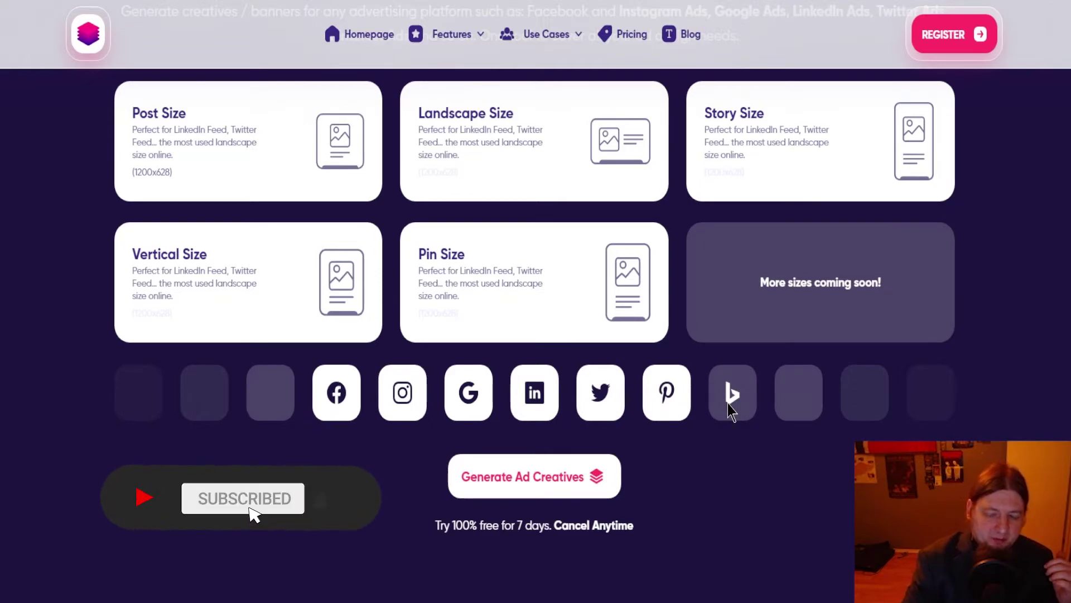
{"action": "scroll", "coordinate": [575, 497], "scroll_direction": "down", "scroll_amount": 10}
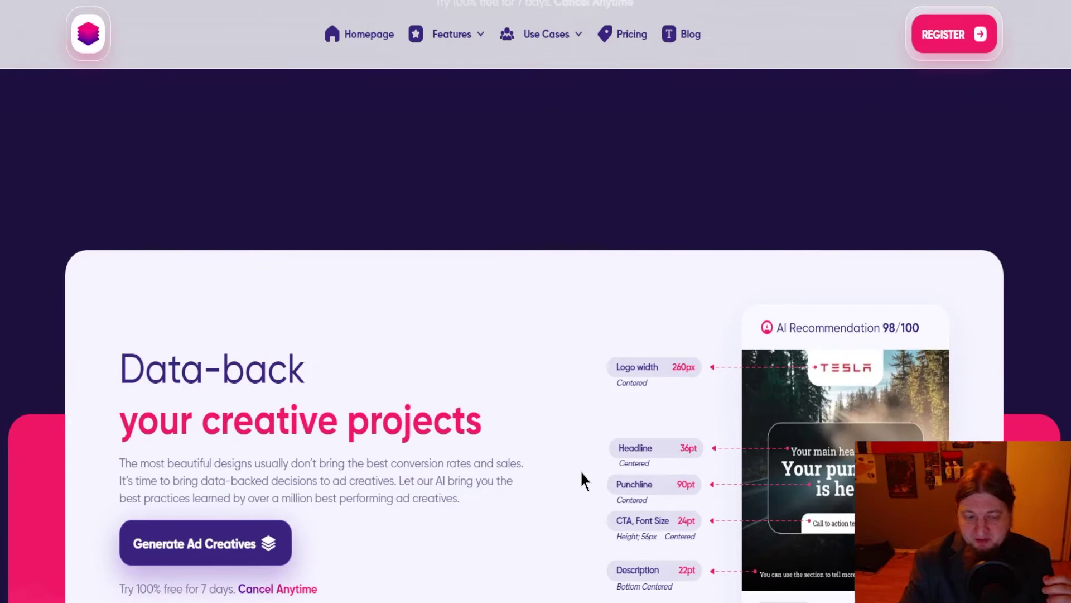
{"action": "scroll", "coordinate": [581, 470], "scroll_direction": "down", "scroll_amount": 5}
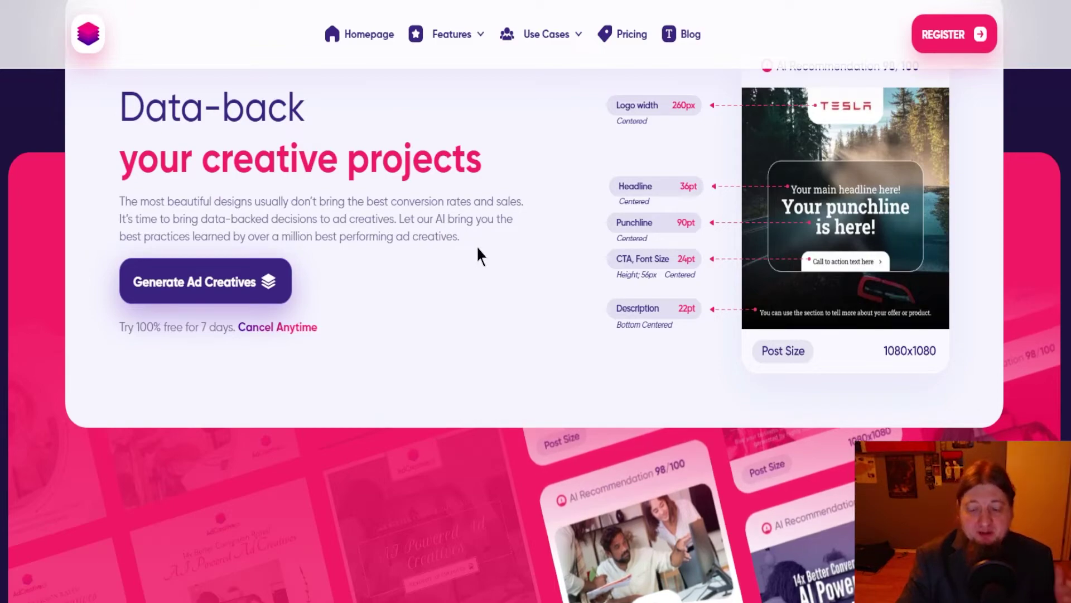
Continue scrolling to the Render other sizes cards with vertical, pin and story versions
{"action": "scroll", "coordinate": [476, 245], "scroll_direction": "down", "scroll_amount": 5}
{"action": "scroll", "coordinate": [561, 373], "scroll_direction": "up", "scroll_amount": 5}
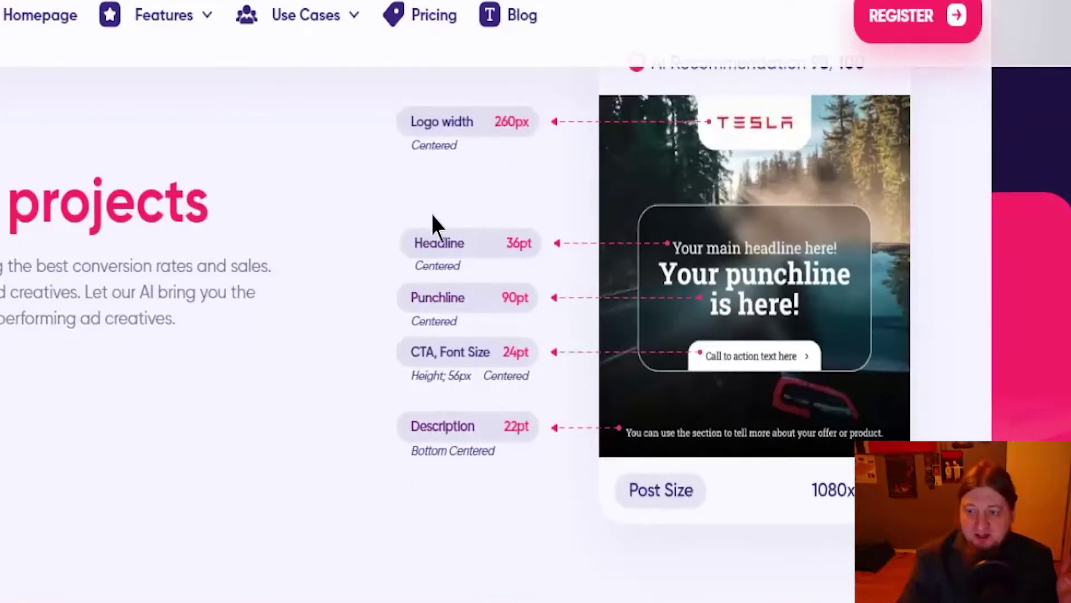
{"action": "scroll", "coordinate": [527, 395], "scroll_direction": "down", "scroll_amount": 4}
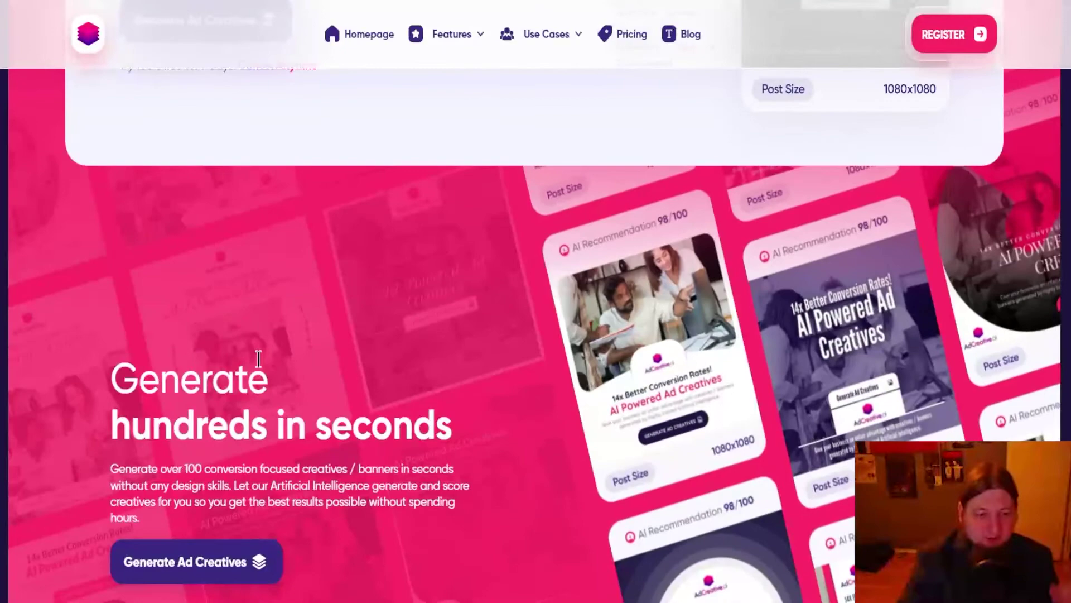
{"action": "scroll", "coordinate": [558, 335], "scroll_direction": "down", "scroll_amount": 3}
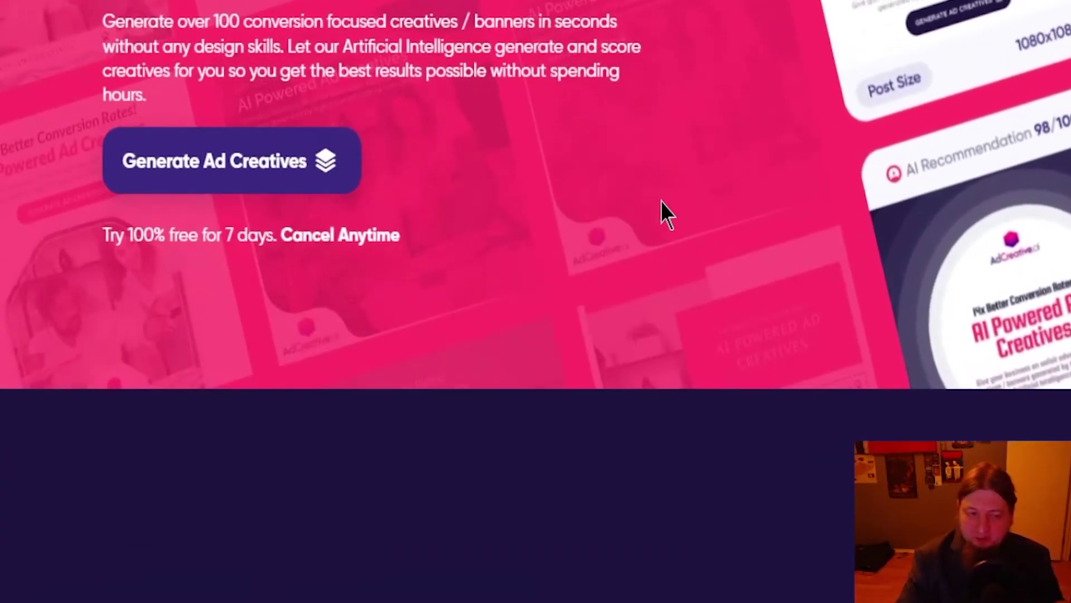
{"action": "scroll", "coordinate": [641, 165], "scroll_direction": "down", "scroll_amount": 8}
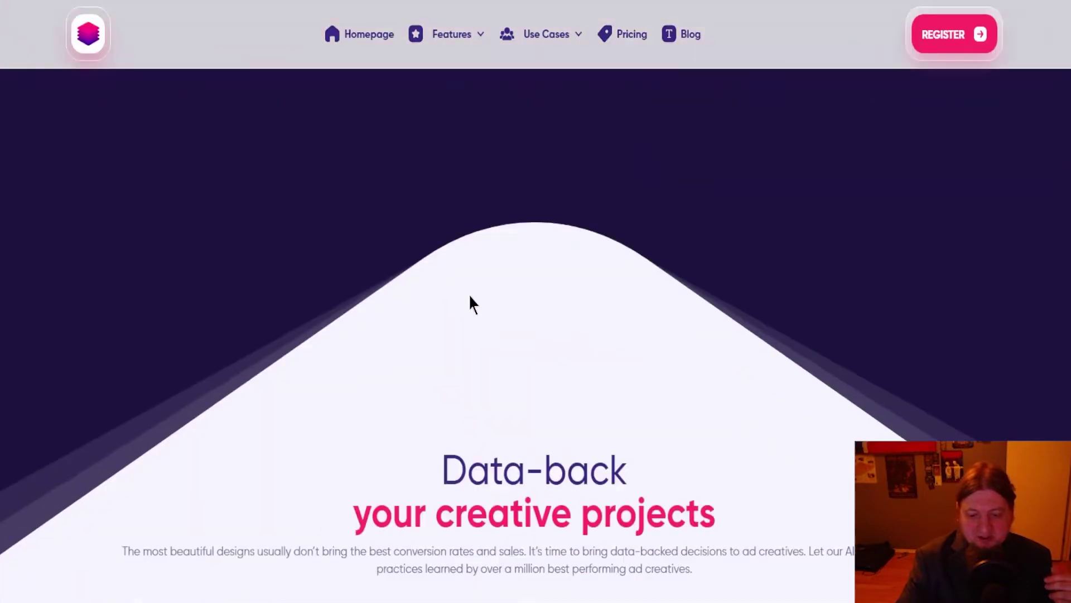
{"action": "scroll", "coordinate": [530, 263], "scroll_direction": "down", "scroll_amount": 8}
{"action": "scroll", "coordinate": [546, 160], "scroll_direction": "up", "scroll_amount": 4}
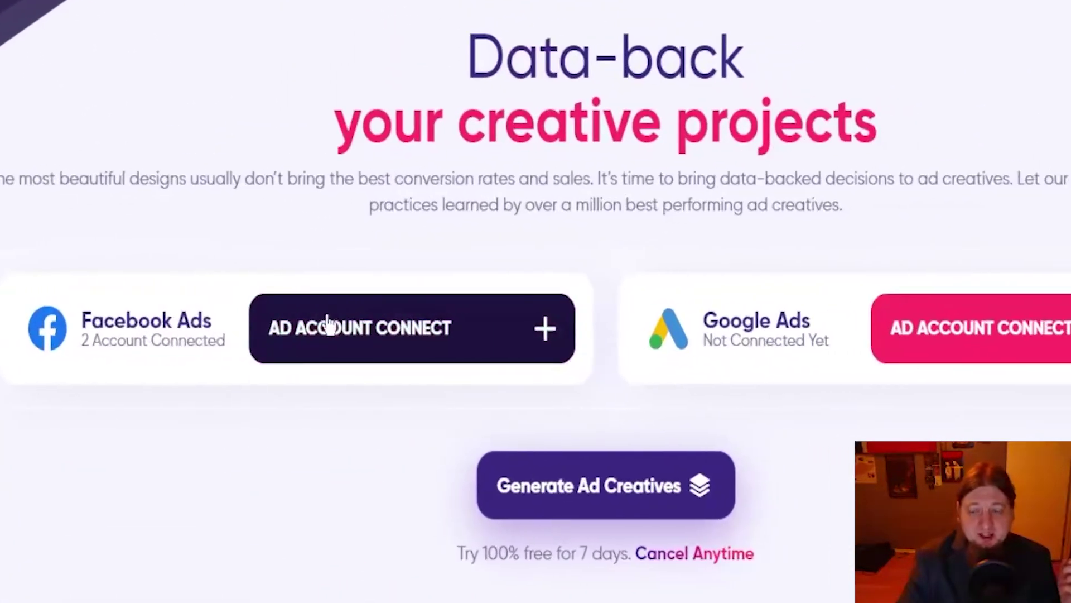
{"action": "scroll", "coordinate": [688, 318], "scroll_direction": "down", "scroll_amount": 4}
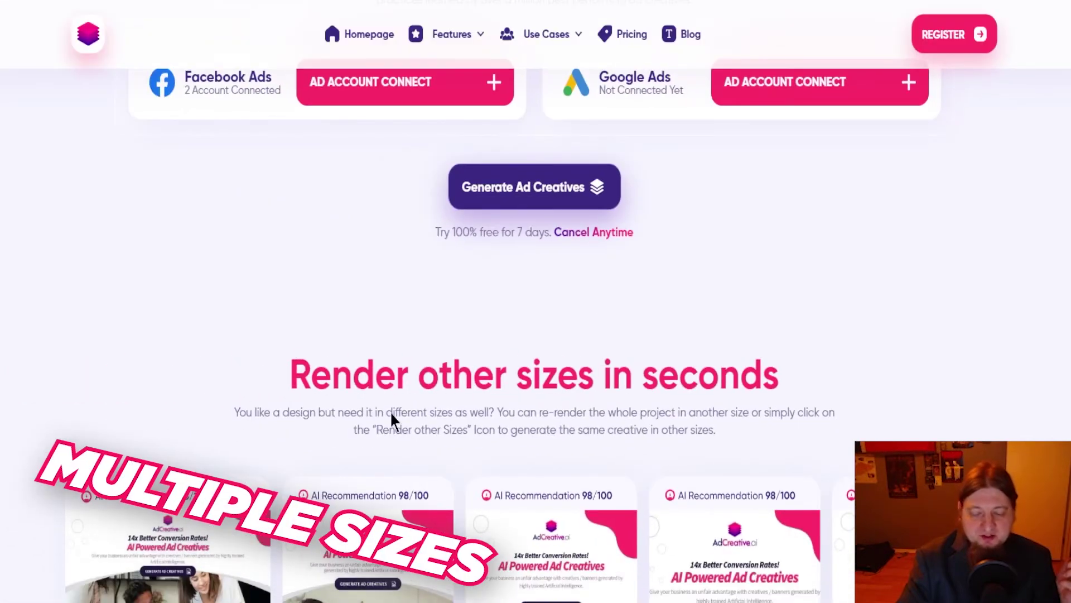
{"action": "scroll", "coordinate": [163, 434], "scroll_direction": "down", "scroll_amount": 4}
{"action": "scroll", "coordinate": [353, 416], "scroll_direction": "down", "scroll_amount": 1}
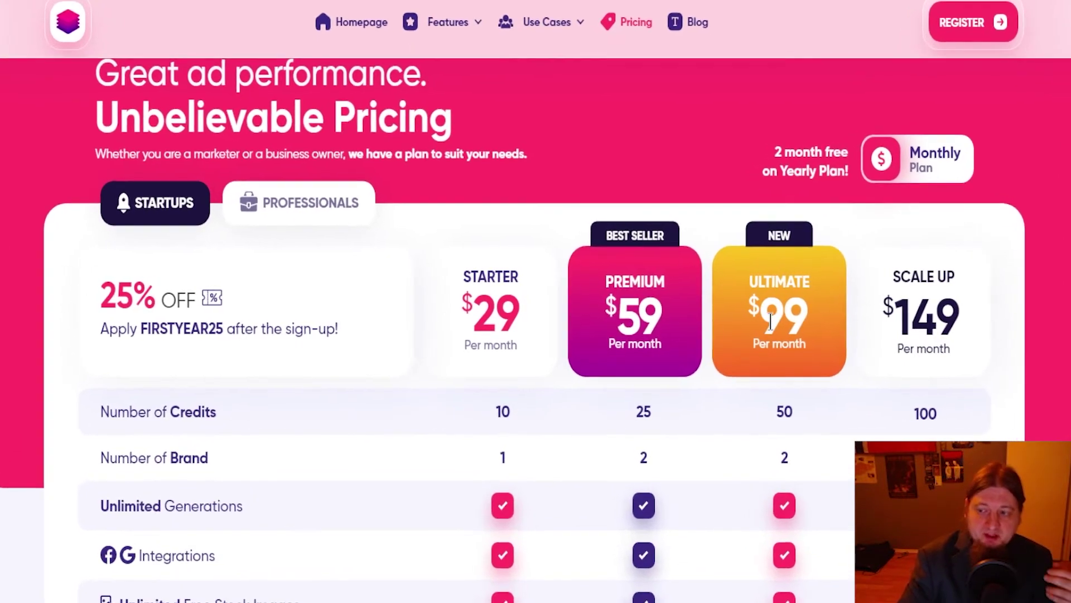
Review the Starter $29 to Scale Up $149 plans and testimonials, then return to the top
{"action": "scroll", "coordinate": [274, 360], "scroll_direction": "down", "scroll_amount": 5}
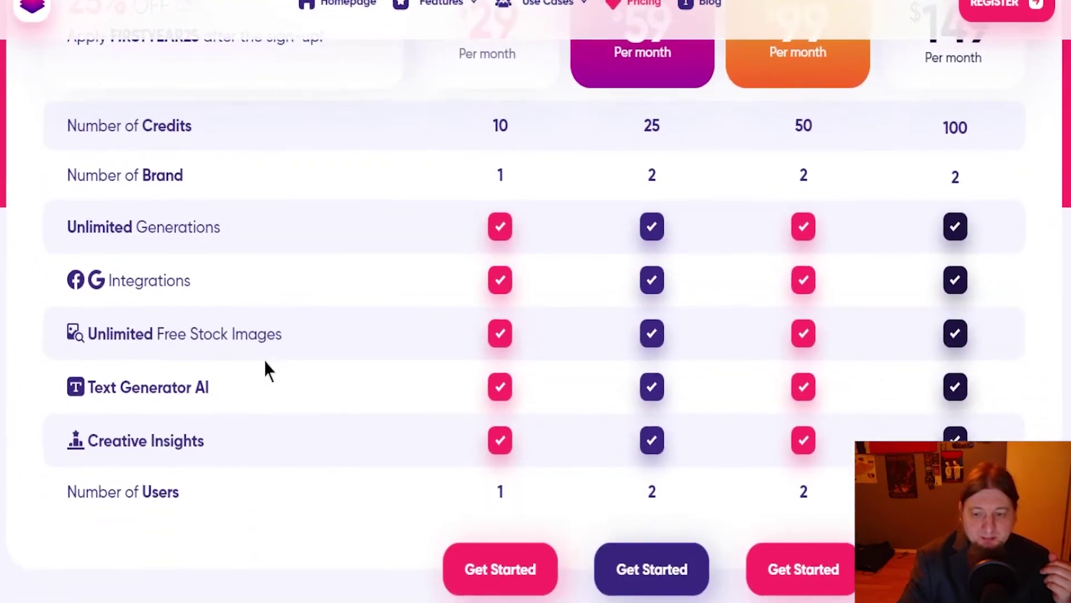
{"action": "scroll", "coordinate": [810, 550], "scroll_direction": "down", "scroll_amount": 10}
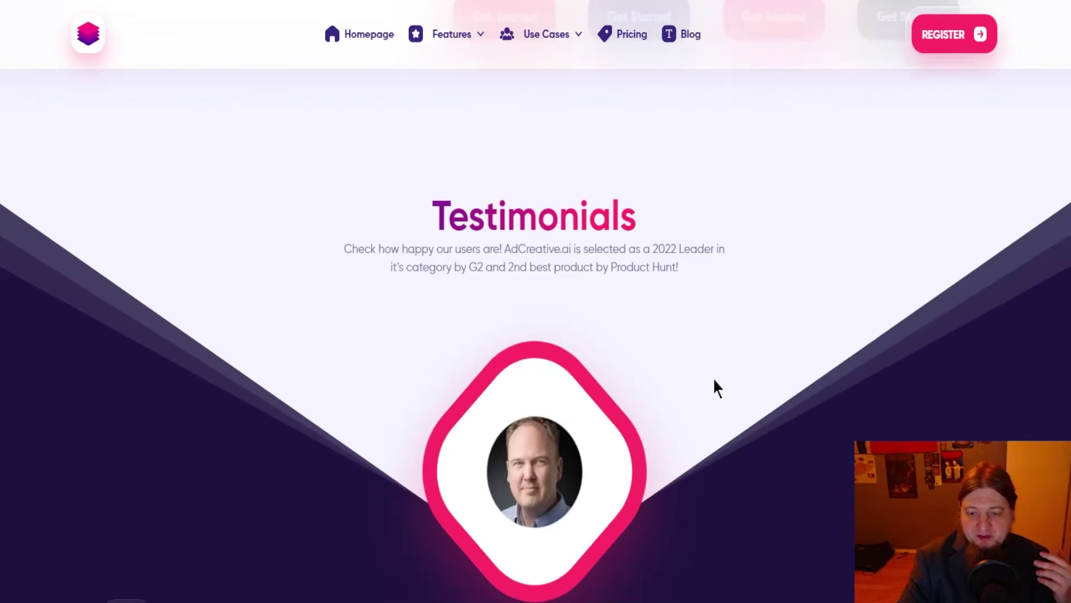
{"action": "scroll", "coordinate": [559, 297], "scroll_direction": "down", "scroll_amount": 5}
{"action": "scroll", "coordinate": [559, 297], "scroll_direction": "up", "scroll_amount": 15}
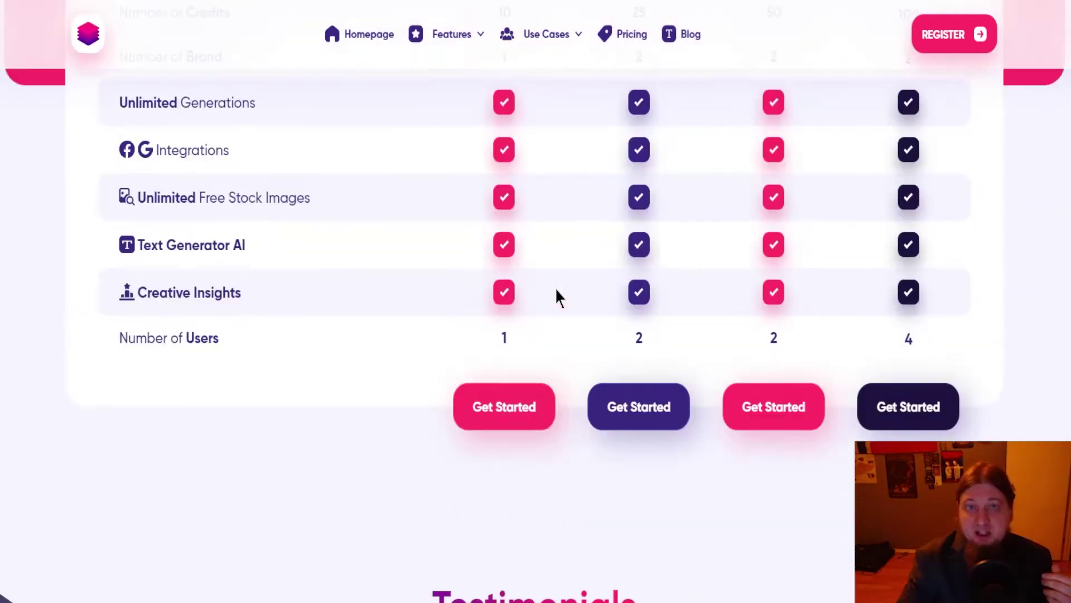
{"action": "scroll", "coordinate": [556, 289], "scroll_direction": "up", "scroll_amount": 20}
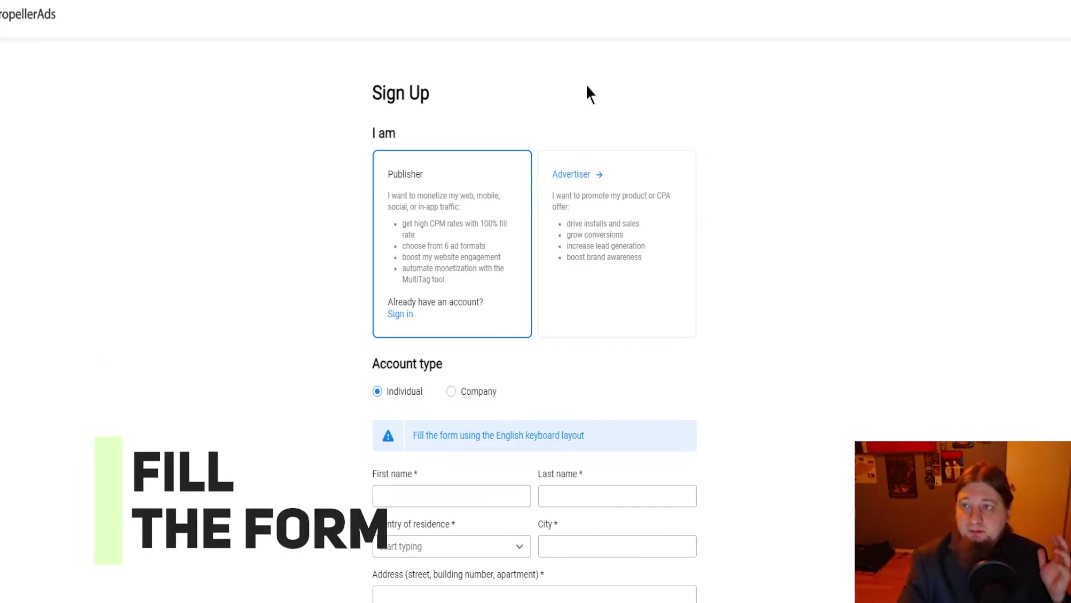
Scroll through the PropellerAds Sign Up form to review its fields
{"action": "scroll", "coordinate": [498, 239], "scroll_direction": "down", "scroll_amount": 5}
{"action": "scroll", "coordinate": [509, 370], "scroll_direction": "up", "scroll_amount": 5}
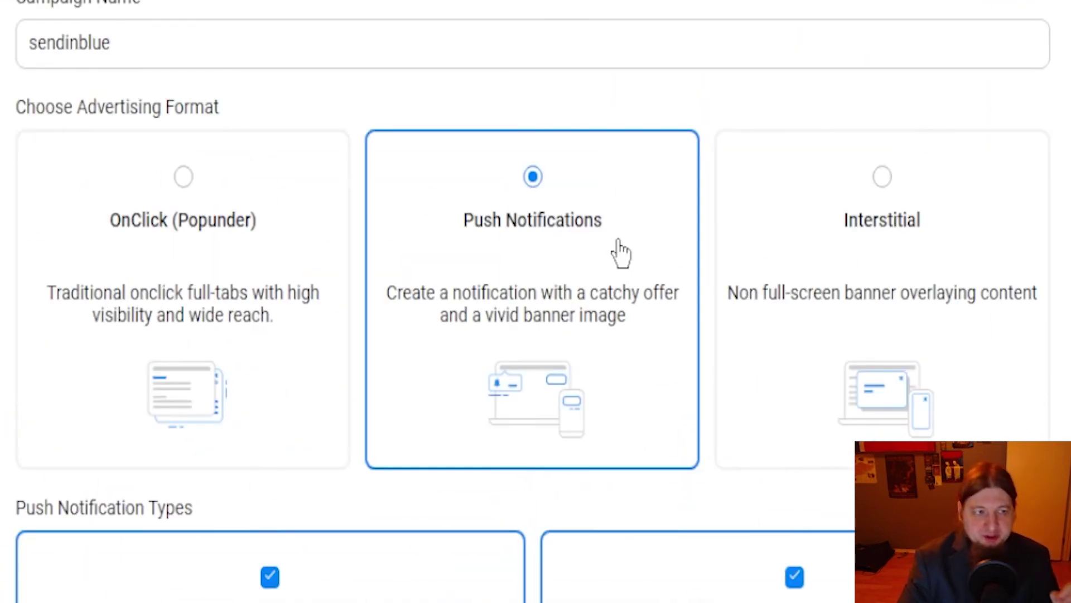
Select the 'sendinblue' campaign name and scroll to the Classic/In-Page Push and CPA Goal settings
{"action": "left_click_drag", "start_coordinate": [128, 49], "coordinate": [46, 53]}
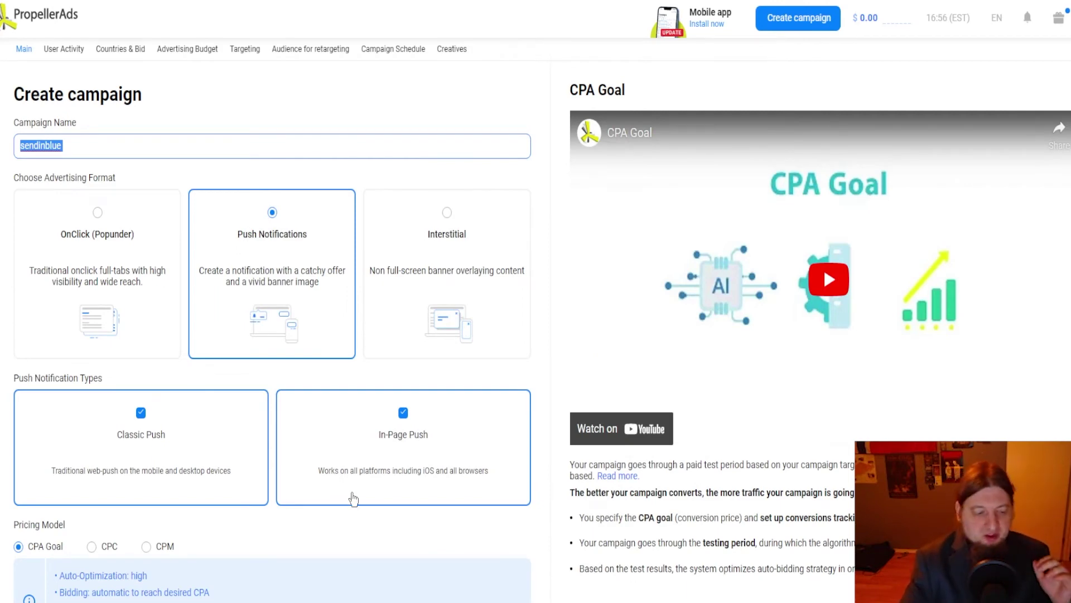
{"action": "scroll", "coordinate": [385, 530], "scroll_direction": "down", "scroll_amount": 5}
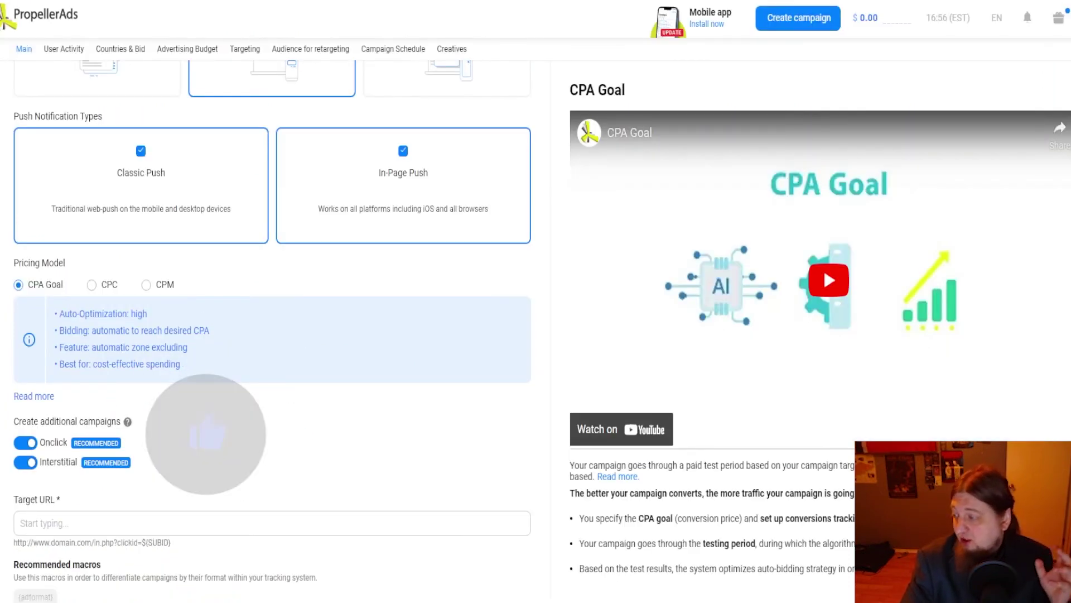
Scroll through Countries & Bid, Budget, Targeting, Audiences and Creatives, then back to User Activity
{"action": "scroll", "coordinate": [710, 91], "scroll_direction": "up", "scroll_amount": 10}
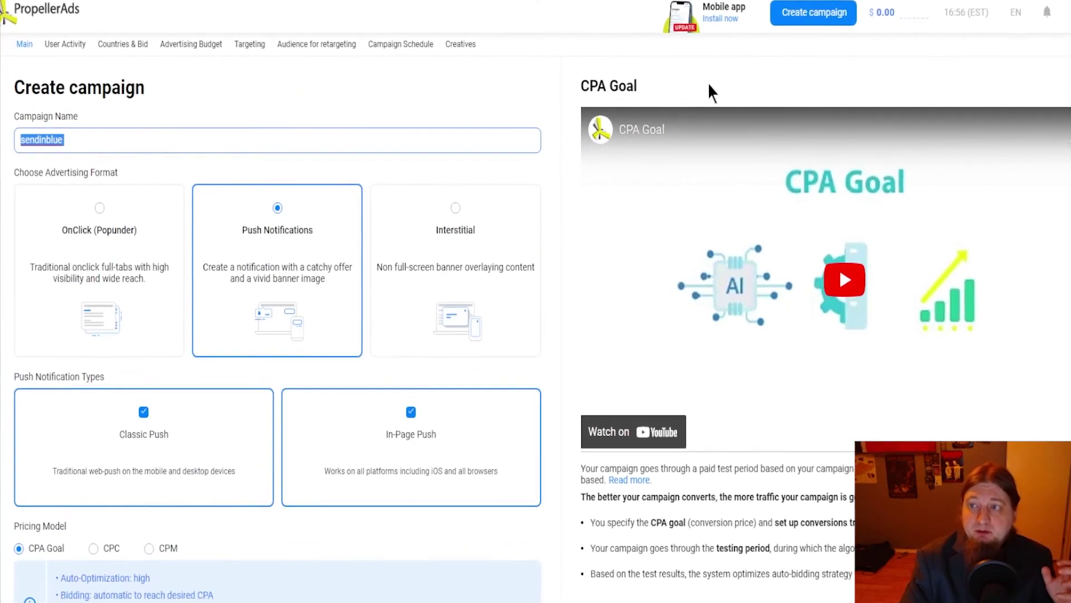
{"action": "scroll", "coordinate": [368, 277], "scroll_direction": "down", "scroll_amount": 15}
{"action": "scroll", "coordinate": [223, 224], "scroll_direction": "down", "scroll_amount": 5}
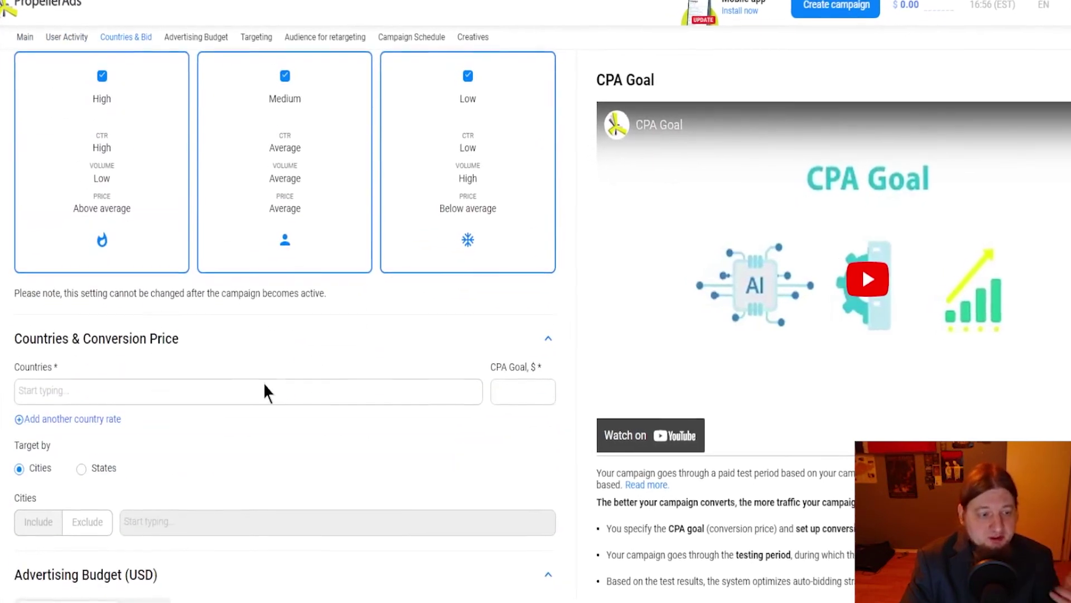
{"action": "scroll", "coordinate": [266, 390], "scroll_direction": "down", "scroll_amount": 5}
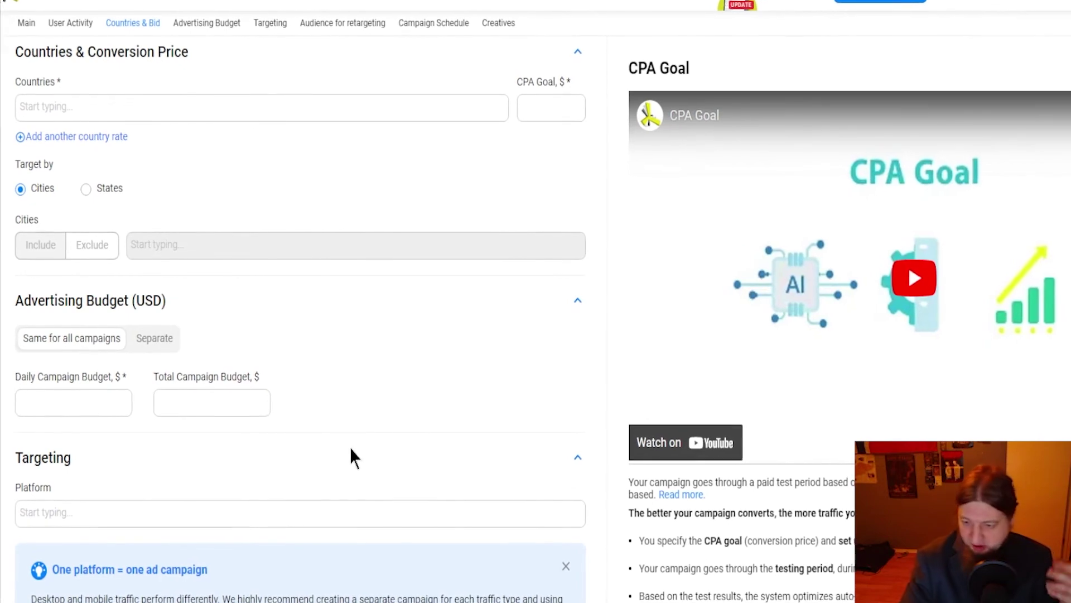
{"action": "scroll", "coordinate": [382, 437], "scroll_direction": "down", "scroll_amount": 5}
{"action": "scroll", "coordinate": [383, 438], "scroll_direction": "down", "scroll_amount": 10}
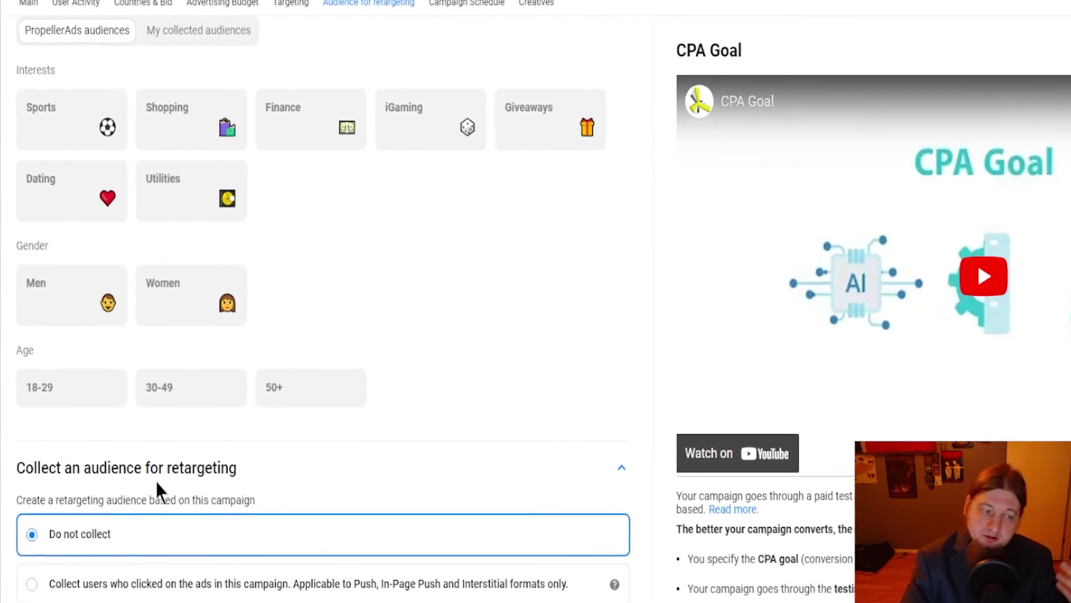
{"action": "scroll", "coordinate": [160, 478], "scroll_direction": "down", "scroll_amount": 5}
{"action": "scroll", "coordinate": [219, 329], "scroll_direction": "down", "scroll_amount": 16}
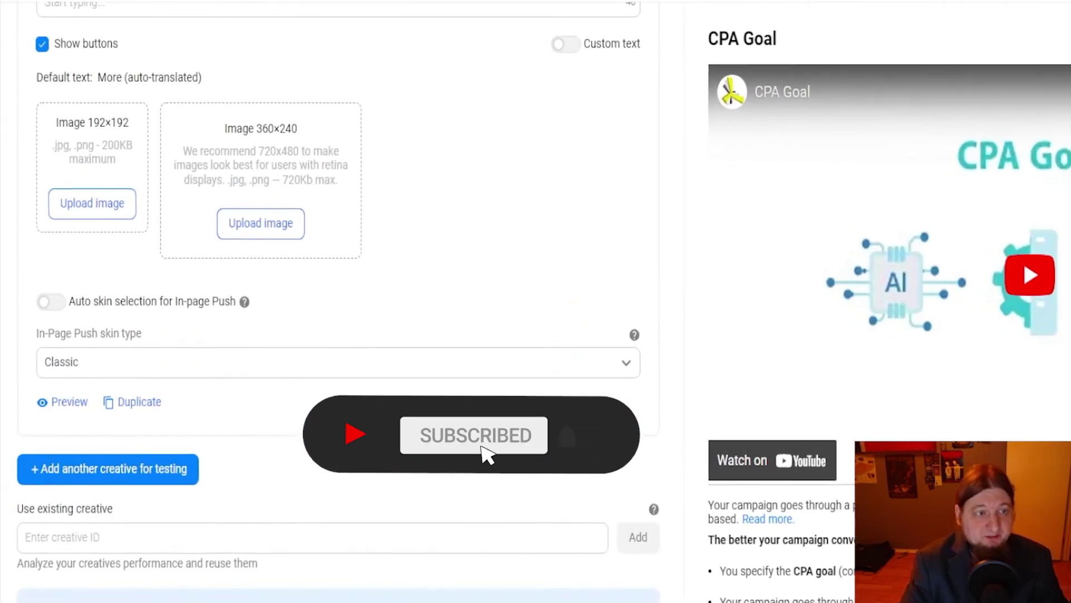
{"action": "scroll", "coordinate": [173, 319], "scroll_direction": "down", "scroll_amount": 4}
{"action": "scroll", "coordinate": [173, 319], "scroll_direction": "down", "scroll_amount": 1}
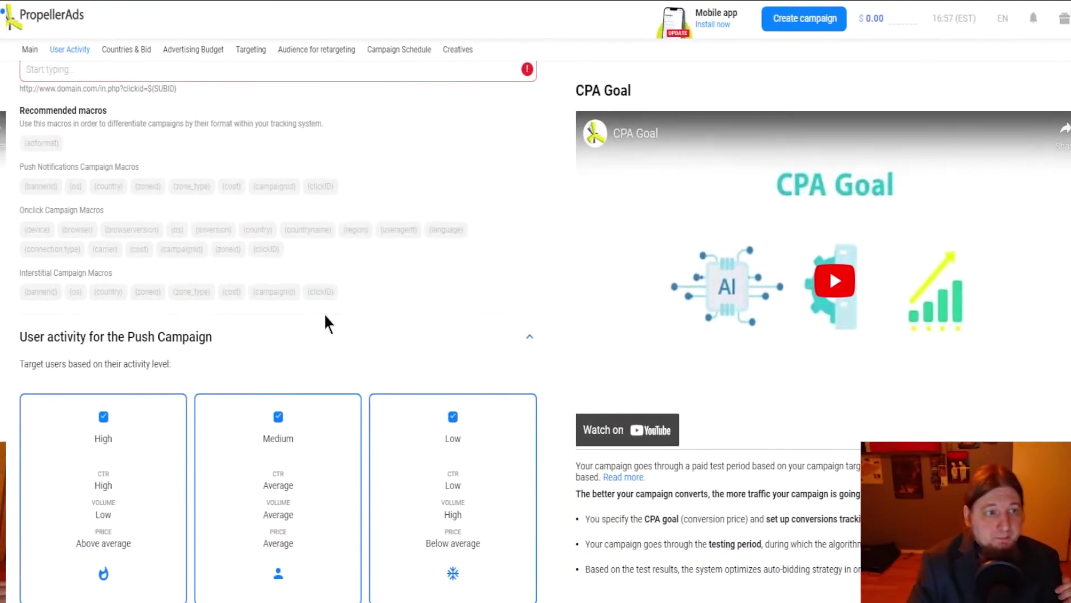
{"action": "scroll", "coordinate": [321, 320], "scroll_direction": "up", "scroll_amount": 4}
{"action": "scroll", "coordinate": [321, 320], "scroll_direction": "down", "scroll_amount": 8}
{"action": "scroll", "coordinate": [319, 322], "scroll_direction": "up", "scroll_amount": 15}
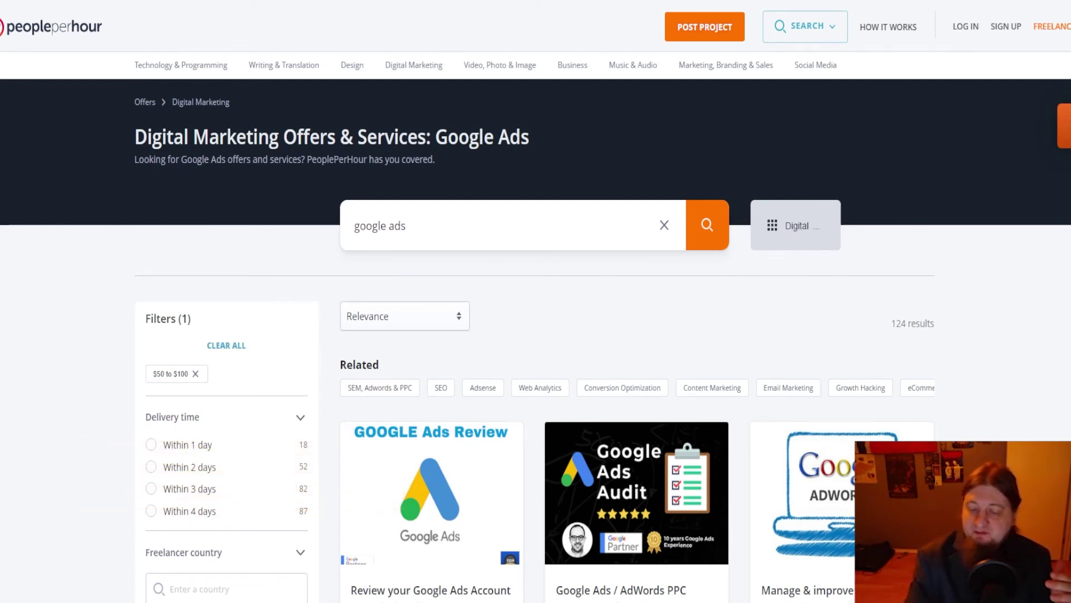
Scroll through the 124 PeoplePerHour Google Ads offers filtered to $50–$100
{"action": "scroll", "coordinate": [641, 410], "scroll_direction": "down", "scroll_amount": 5}
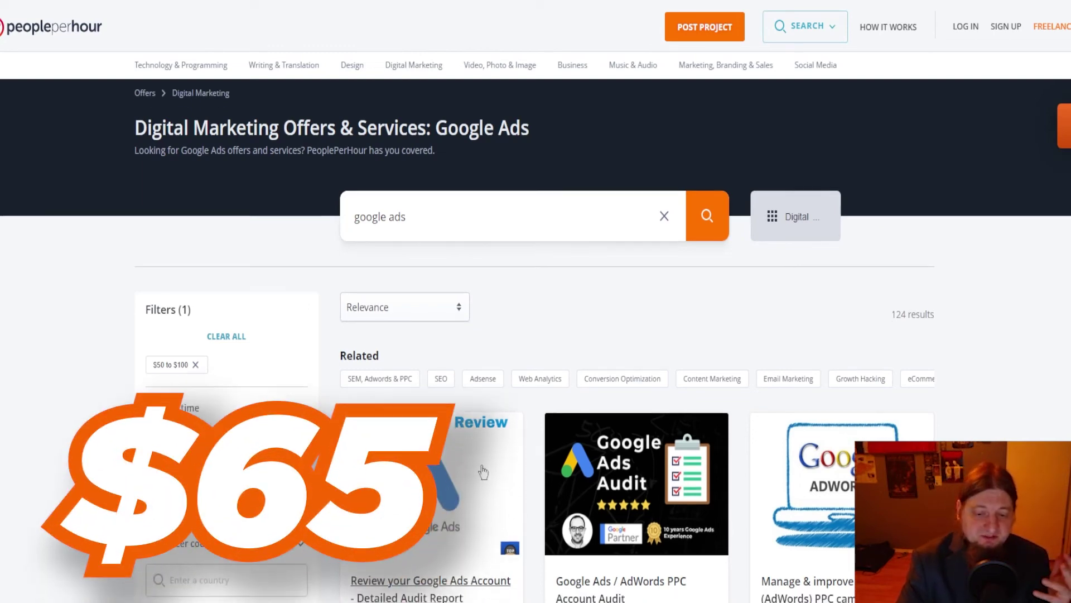